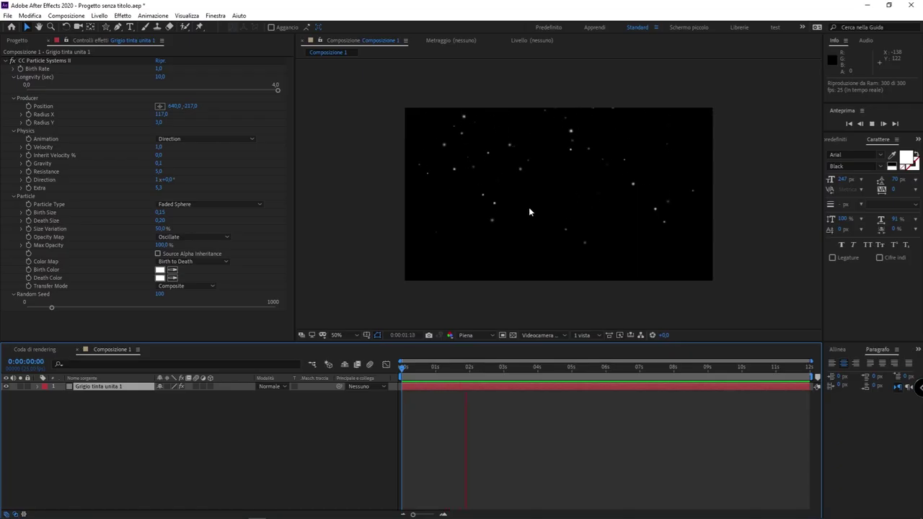
- Stop the preview and delete the Grigio tinta unita 1 particle solid layer
key("space")
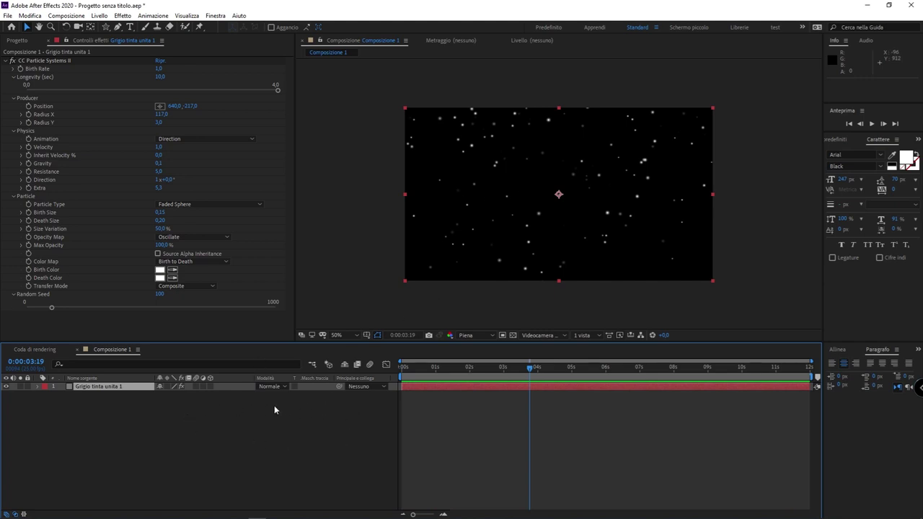
key("Delete")
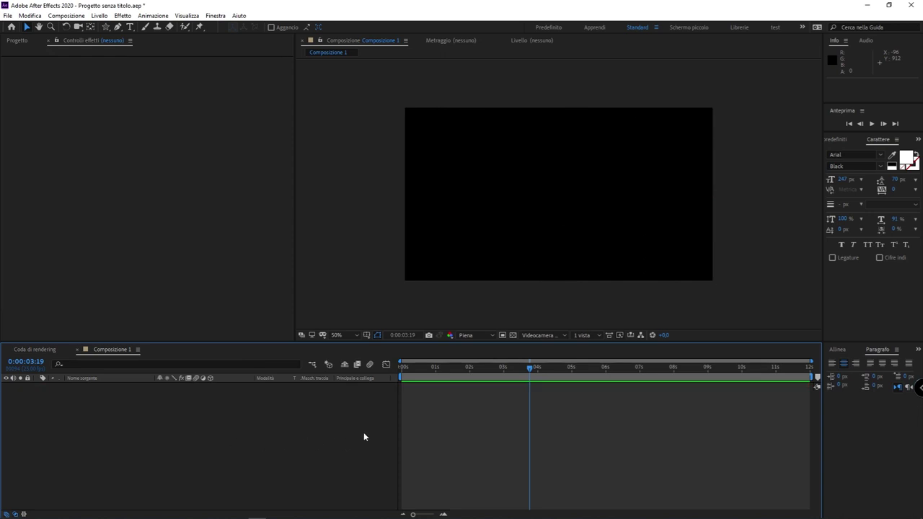
- Create a new solid layer named 'neve' via the timeline's Nuovo > Tinta unita menu
right_click(386, 405)
mouse_move(445, 412)
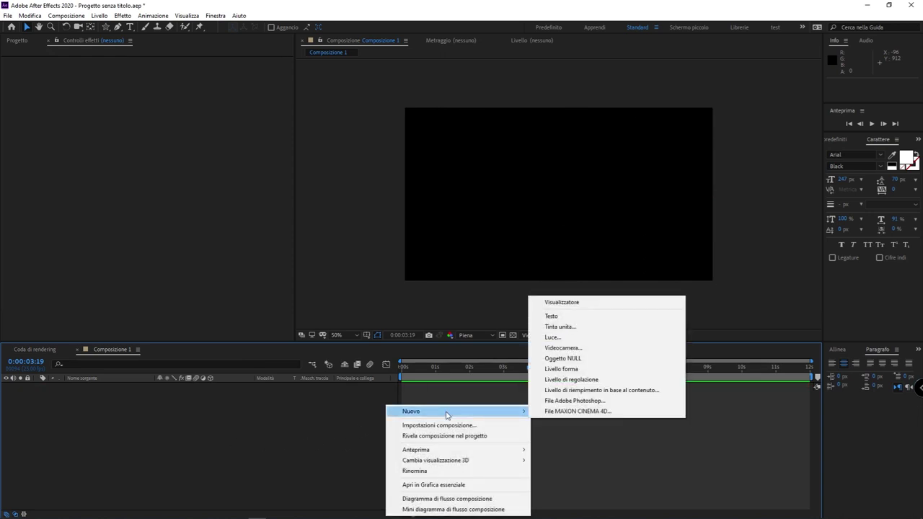
left_click(678, 328)
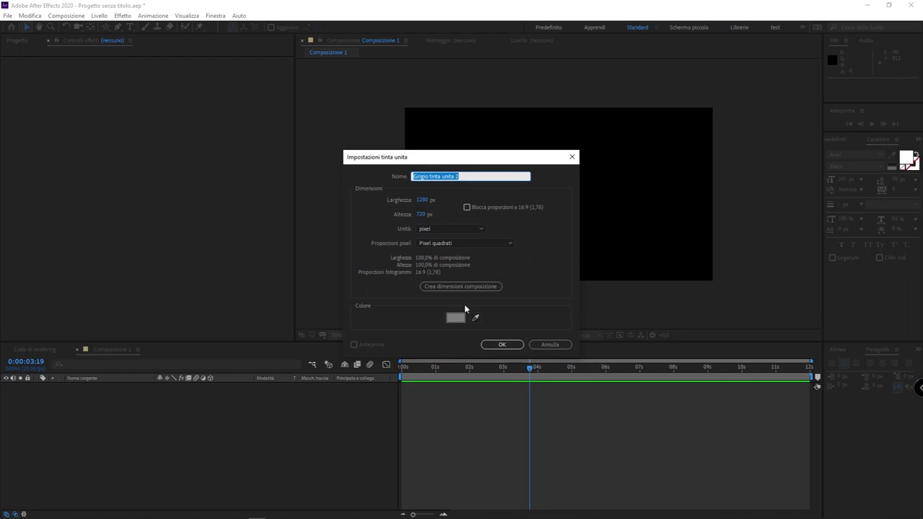
type("neve")
key("Return")
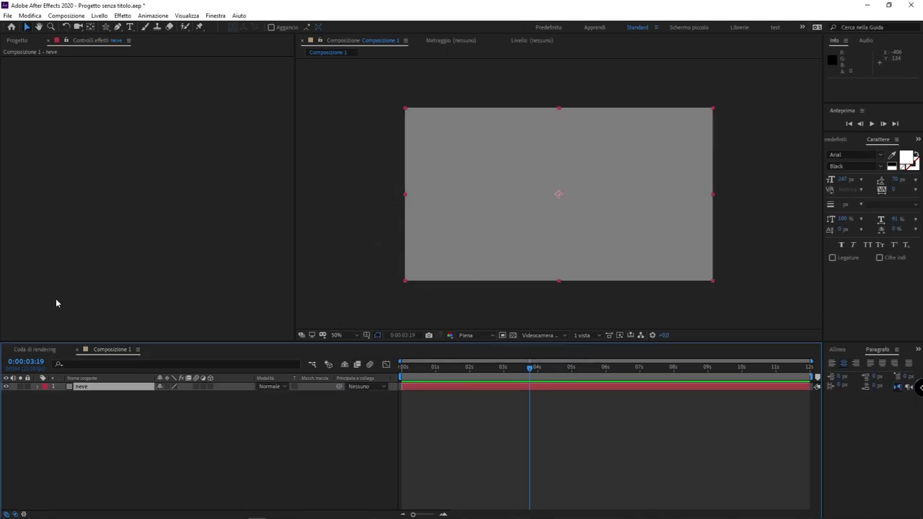
- Apply Simulazione > CC Particle Systems II to the neve solid
right_click(238, 48)
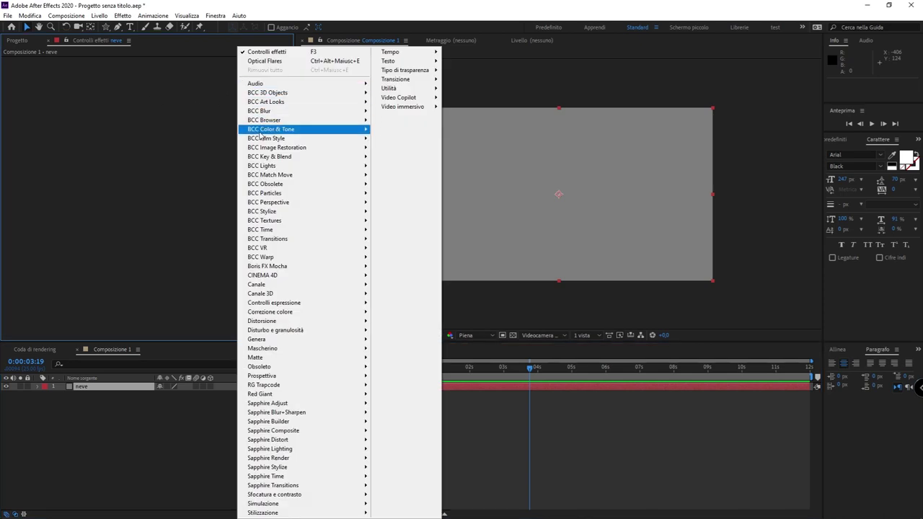
mouse_move(308, 505)
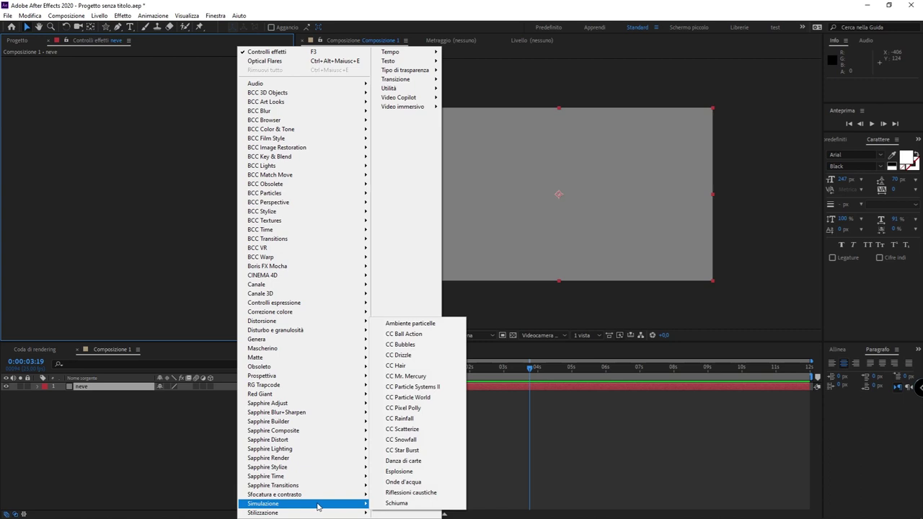
left_click(450, 389)
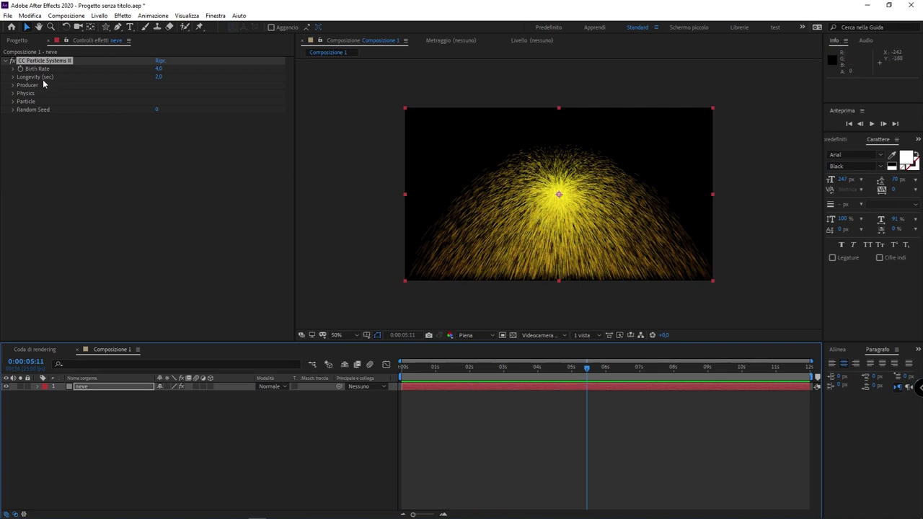
- Set the particle Birth Rate to 1,0
left_click(12, 70)
left_click(12, 68)
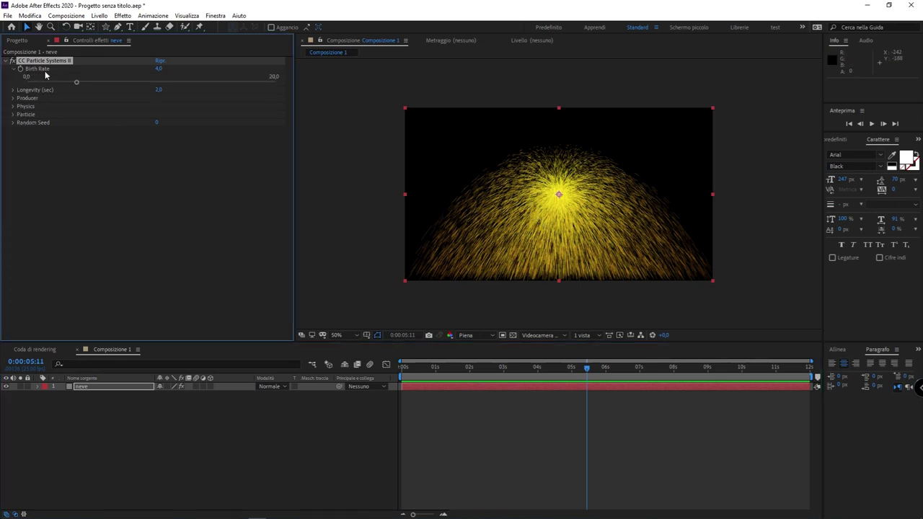
left_click(159, 68)
type("1")
key("Return")
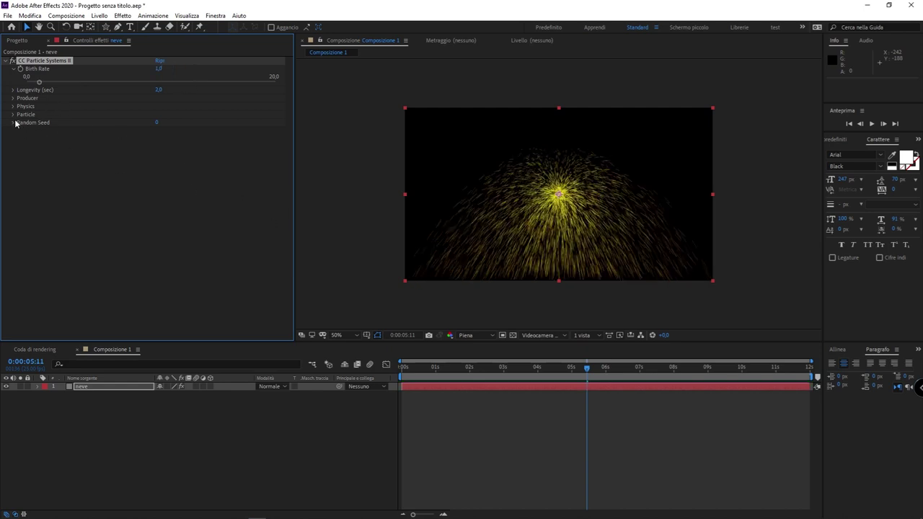
- Change the Particle Type to Faded Sphere
left_click(13, 115)
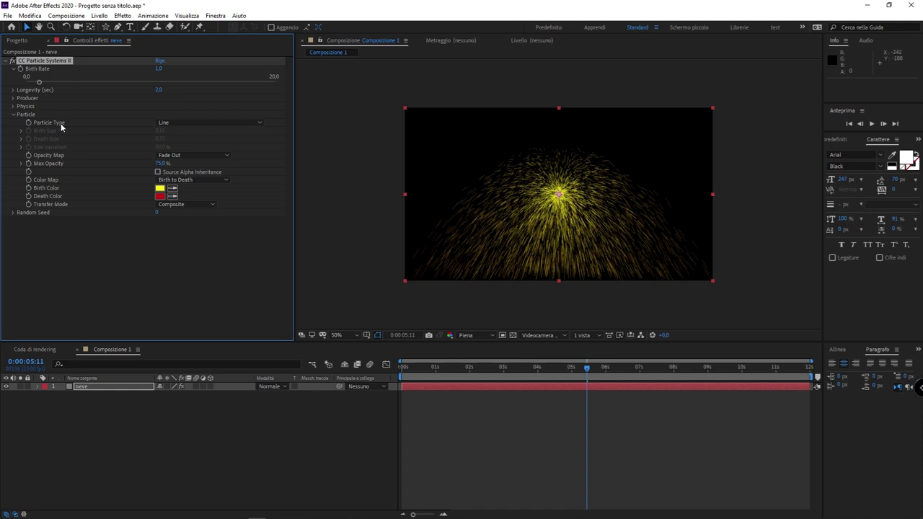
left_click(193, 123)
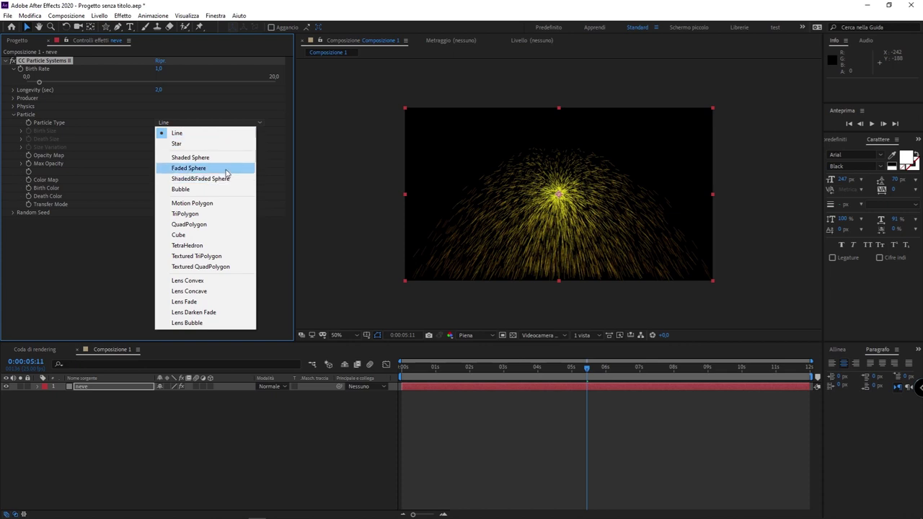
left_click(226, 171)
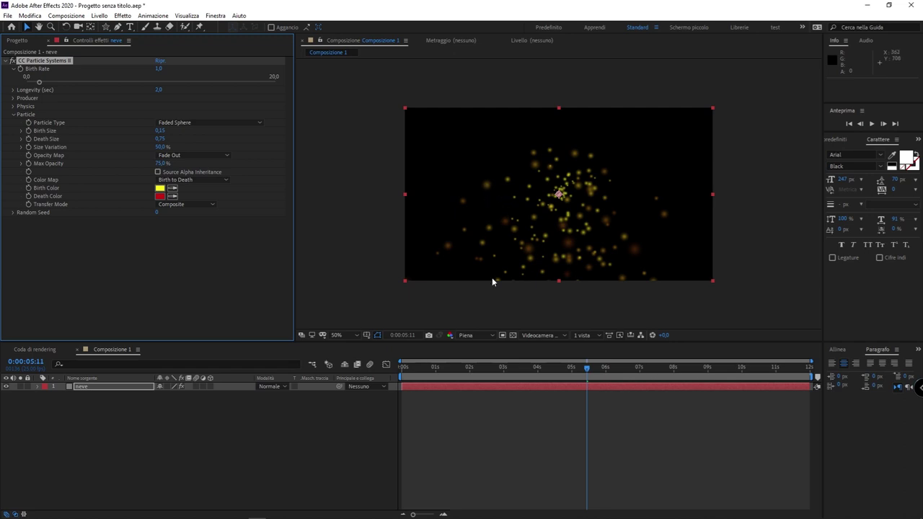
- Move the playhead to 0:00:05:18 and set both Birth Color and Death Color to white FFFFFF
left_click(446, 368)
mouse_move(447, 368)
left_mouse_down()
mouse_move(597, 352)
mouse_move(595, 342)
mouse_move(550, 339)
left_mouse_up()
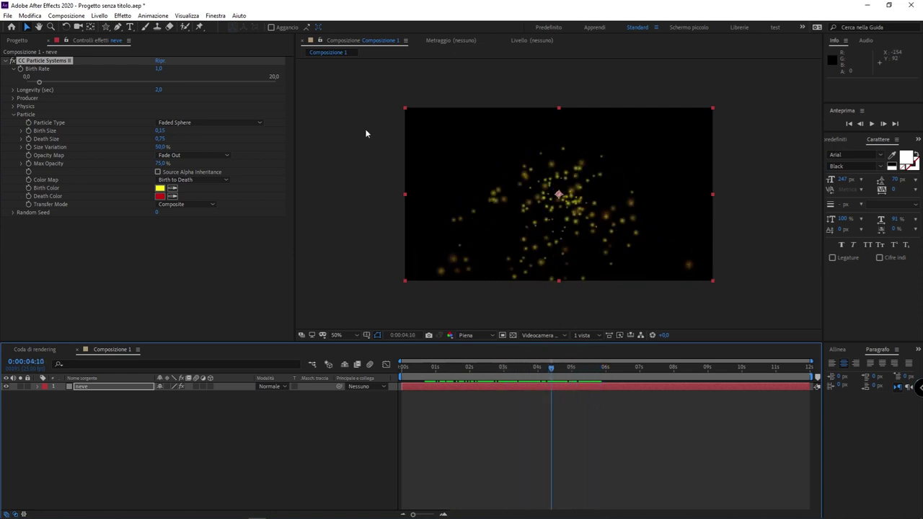
left_click(160, 188)
left_click(140, 87)
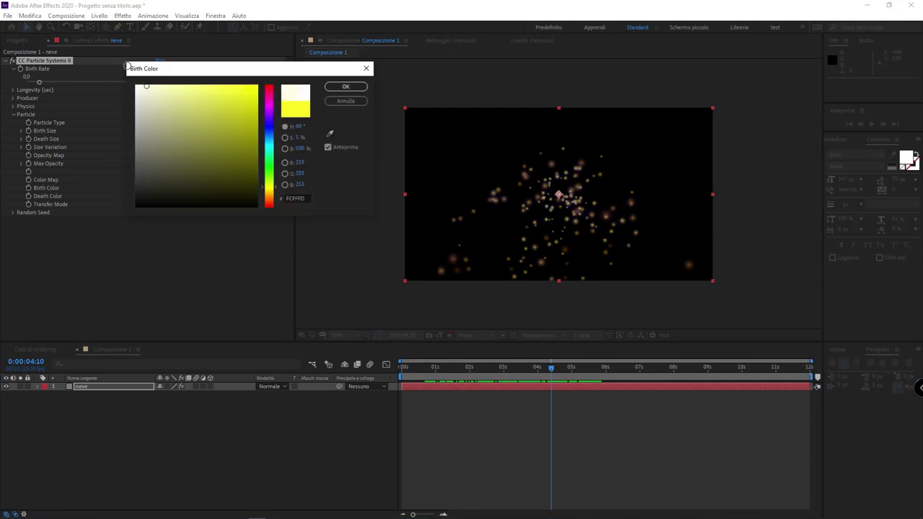
left_click(343, 88)
left_click(159, 196)
left_click(136, 85)
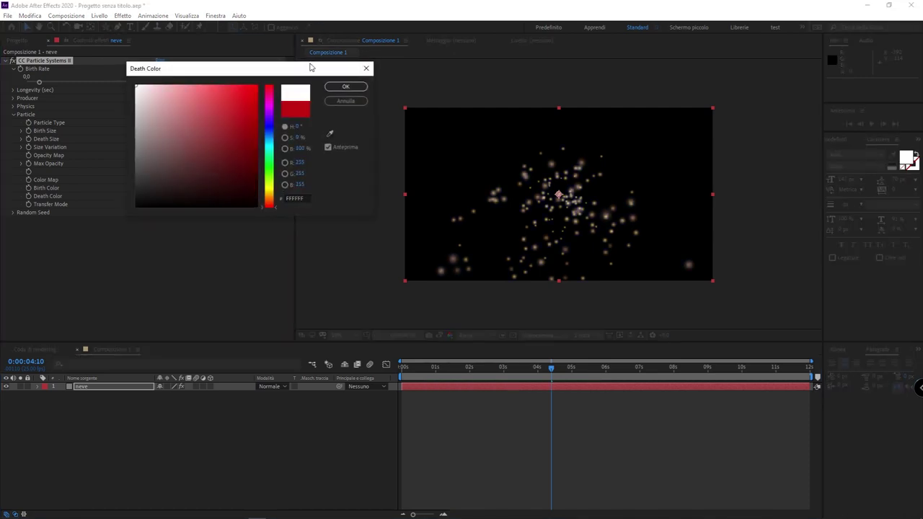
left_click(344, 88)
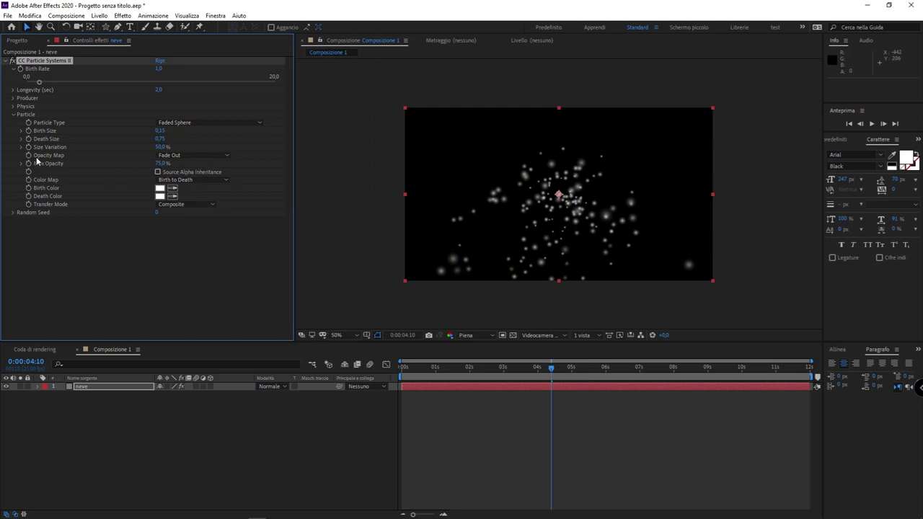
left_click(175, 156)
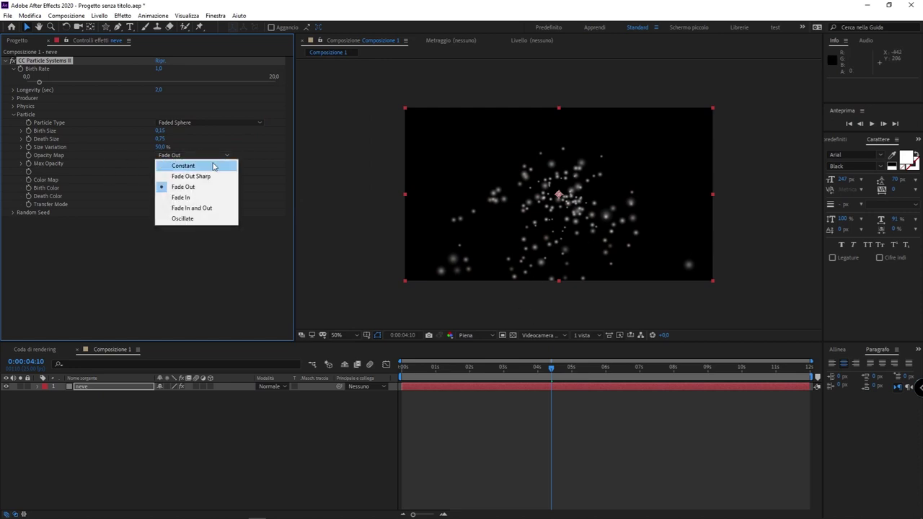
- Set the Opacity Map to Constant and Birth Size to 0,20
left_click(213, 167)
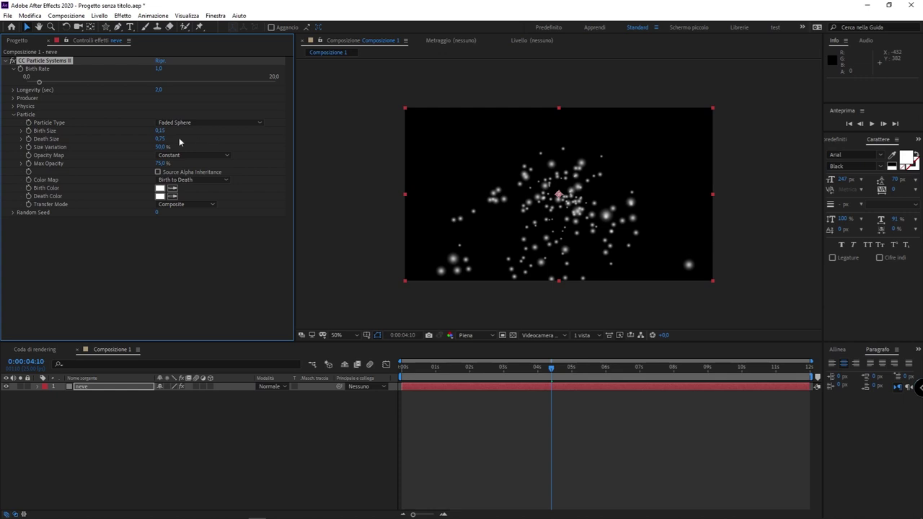
left_click(160, 131)
type("0,2")
key("Return")
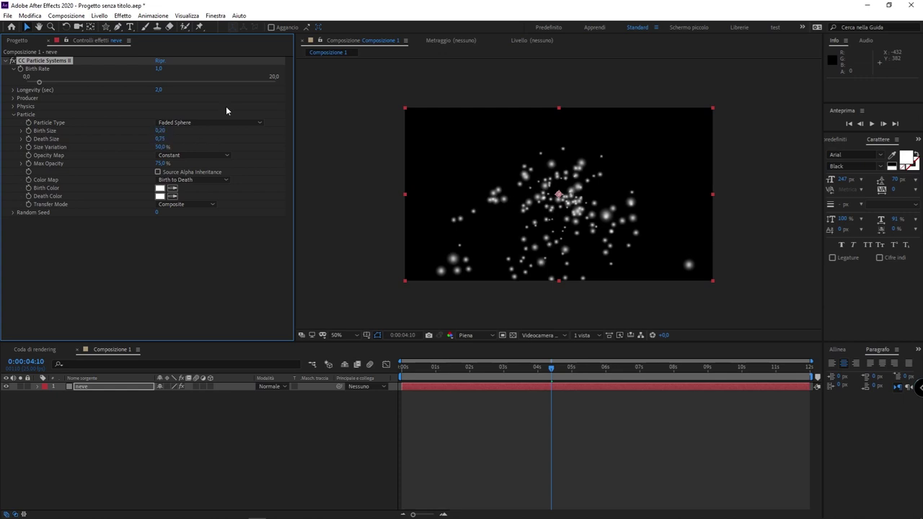
- Set Death Size to 0,20 and preview the particle animation
left_click(162, 139)
type("0,2")
key("Return")
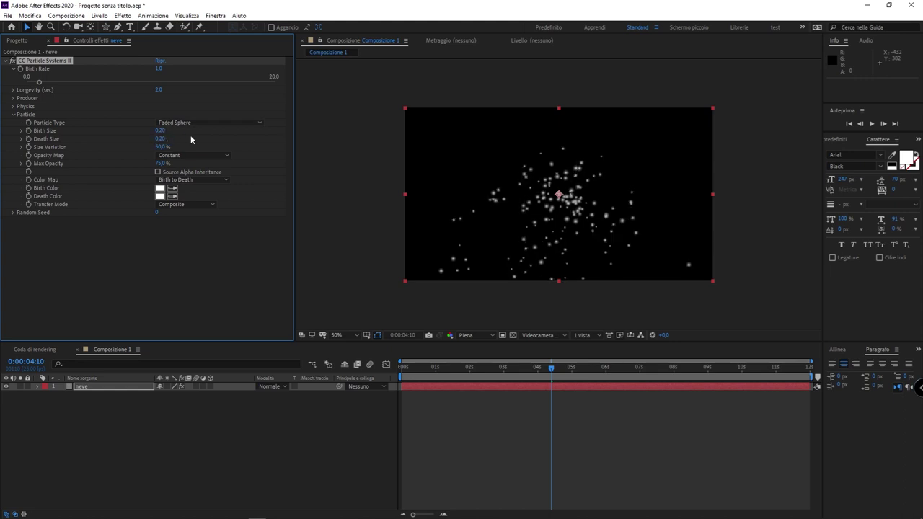
key("space")
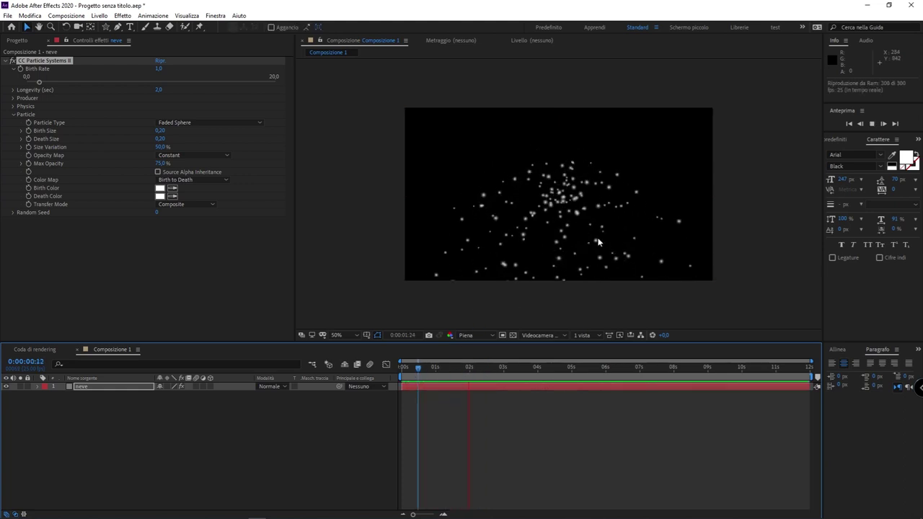
key("space")
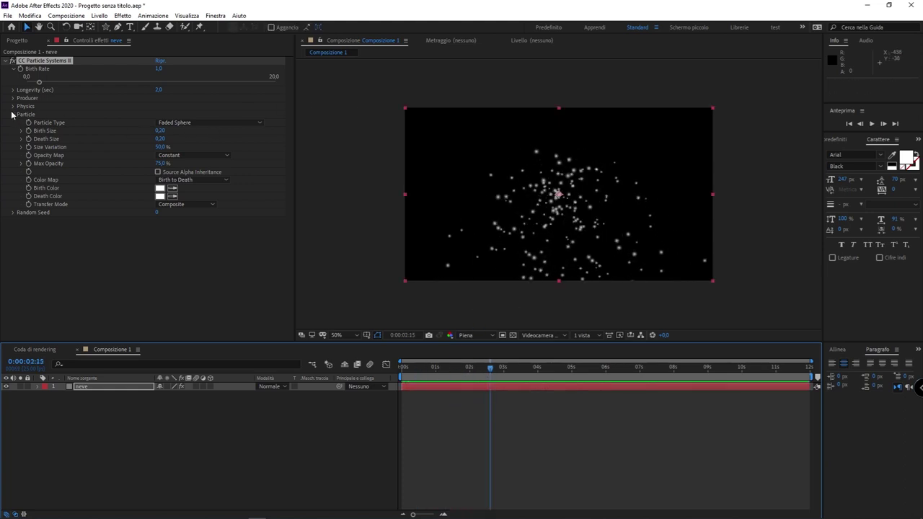
- Move the Producer Position Y to -278,0 above the frame and preview the falling snow
left_click(12, 98)
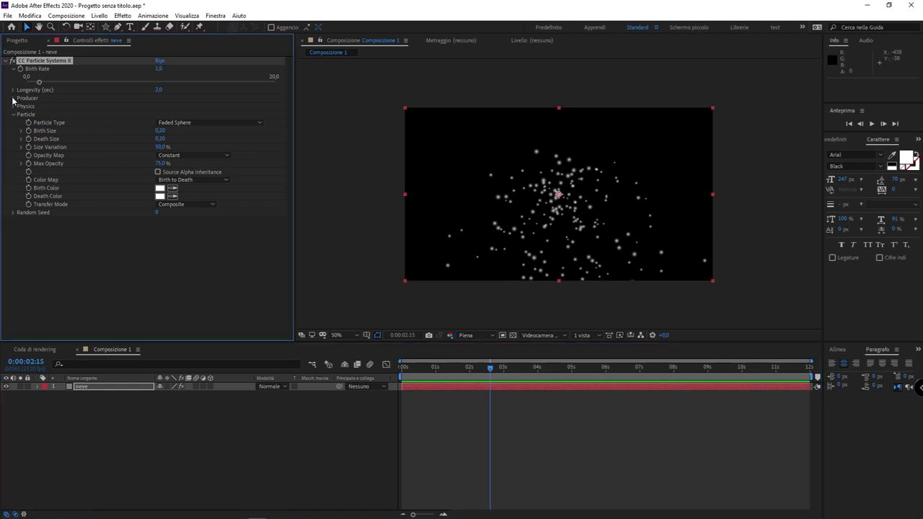
mouse_move(189, 106)
left_mouse_down()
mouse_move(73, 89)
mouse_move(189, 107)
mouse_move(13, 128)
mouse_move(78, 128)
left_mouse_up()
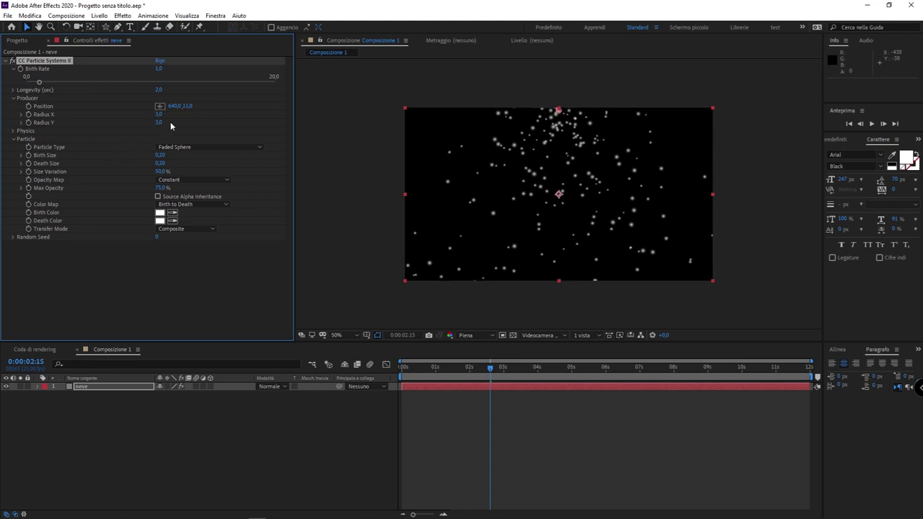
left_click_drag(184, 107, 51, 116)
key("Home")
key("space")
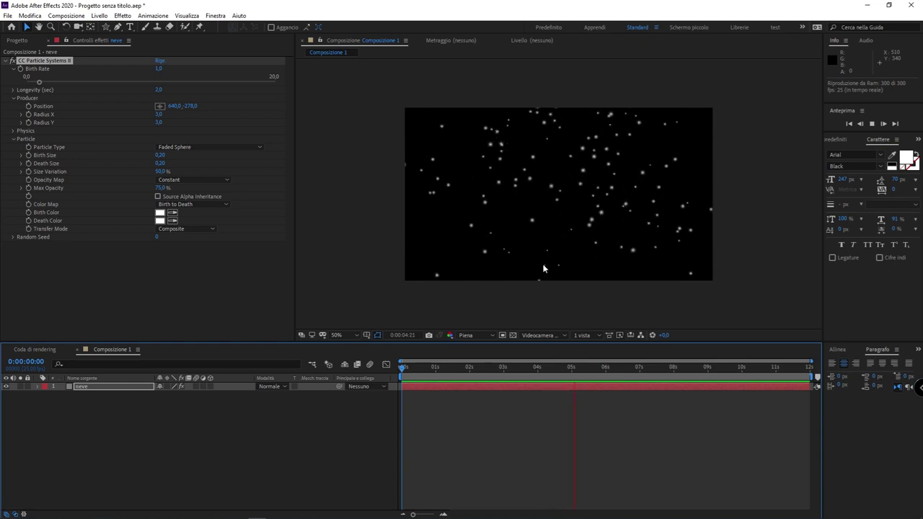
left_click(13, 131)
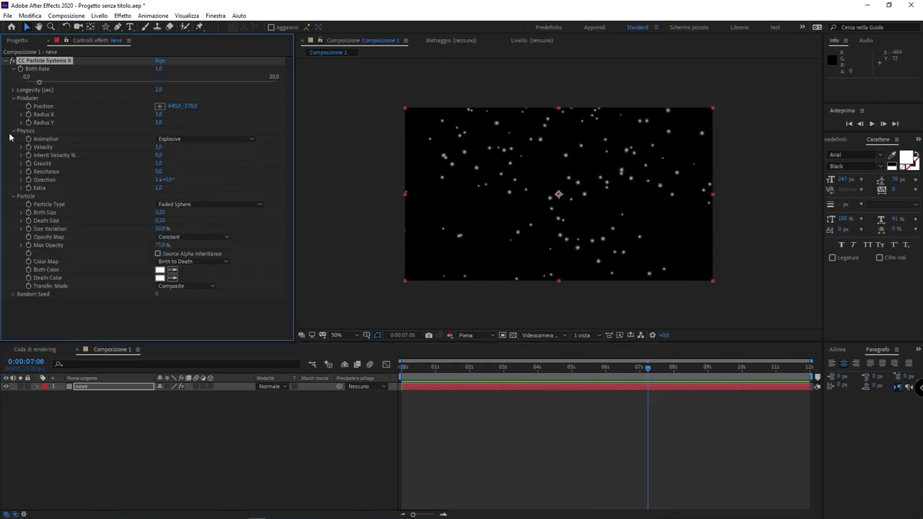
- Set the Physics Animation type to Direction and Gravity to 0,1
left_click(192, 139)
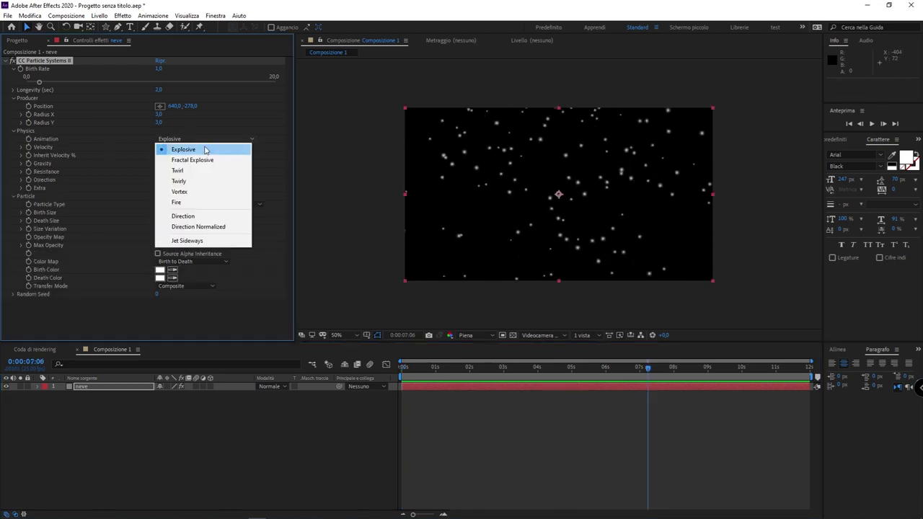
left_click(200, 217)
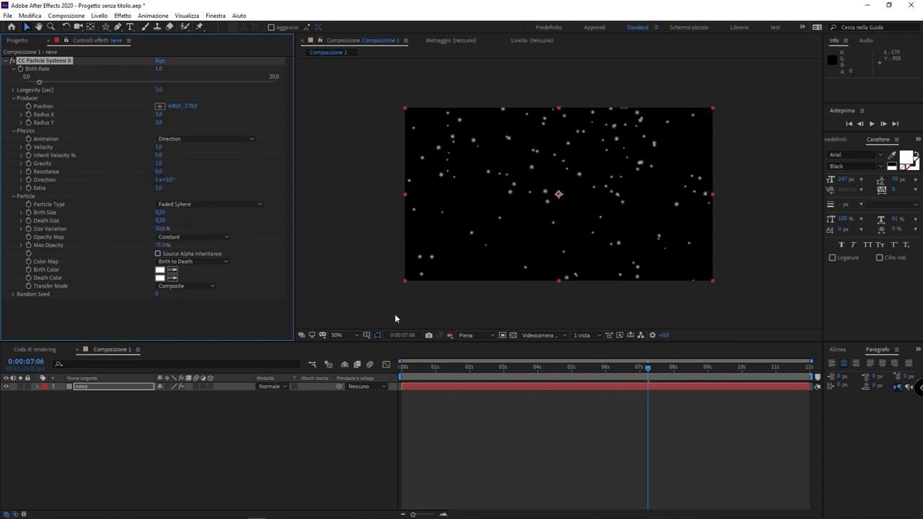
left_click(158, 162)
key("Return")
left_click(159, 164)
type("9")
key("Return")
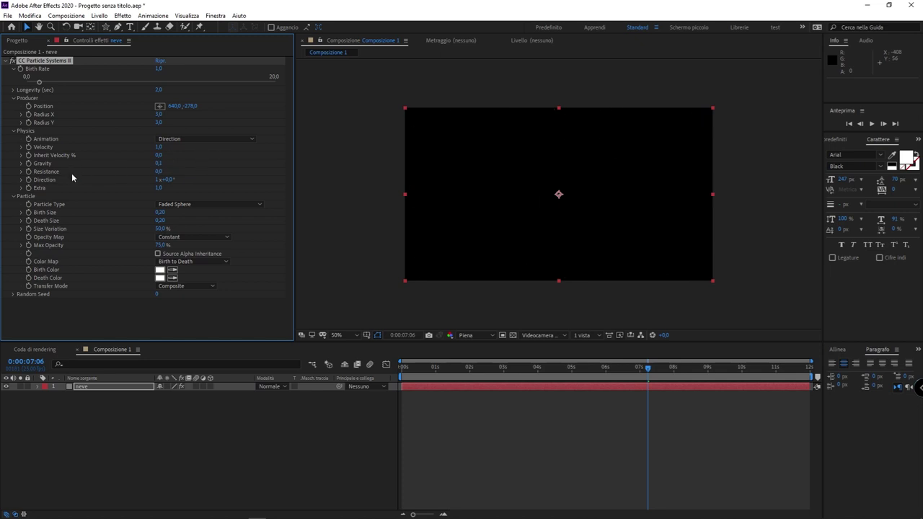
- Set Resistance to 0,7, Extra to 2,7 and Random Seed to 43, then preview
left_click_drag(159, 171, 196, 174)
left_click(171, 194)
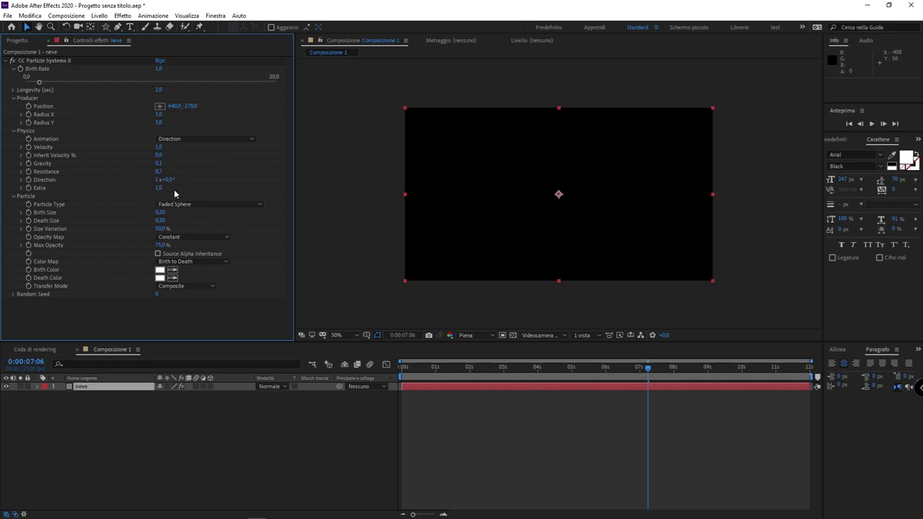
left_click_drag(160, 188, 240, 193)
left_click_drag(245, 194, 253, 197)
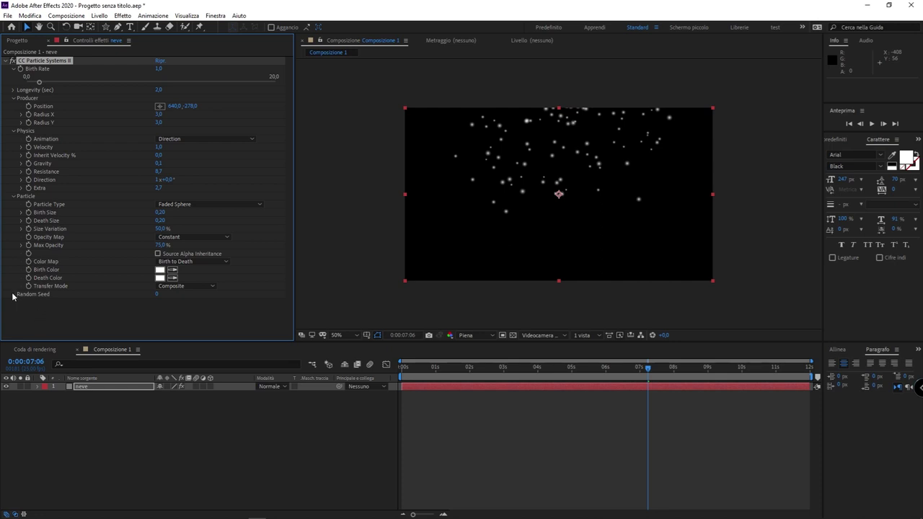
left_click_drag(27, 309, 36, 308)
key("space")
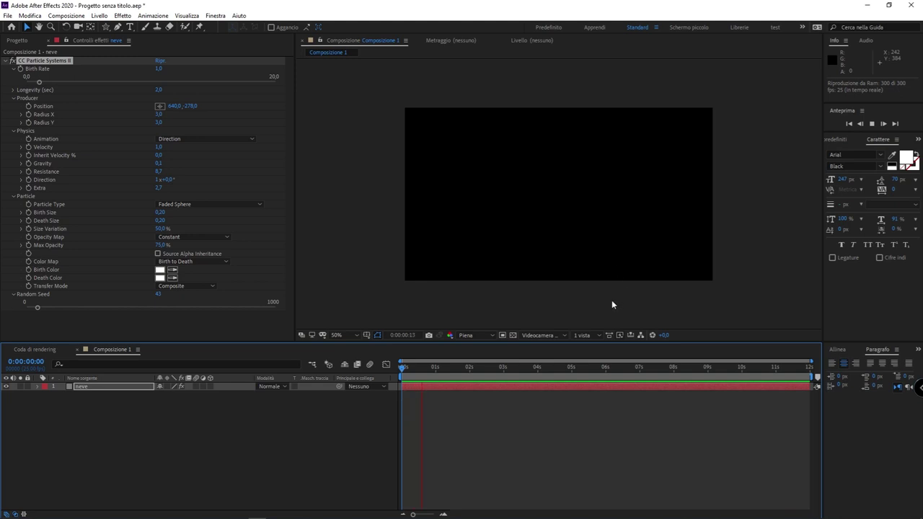
- Set particle Longevity to 10 seconds and rewind the playhead to the start
key("space")
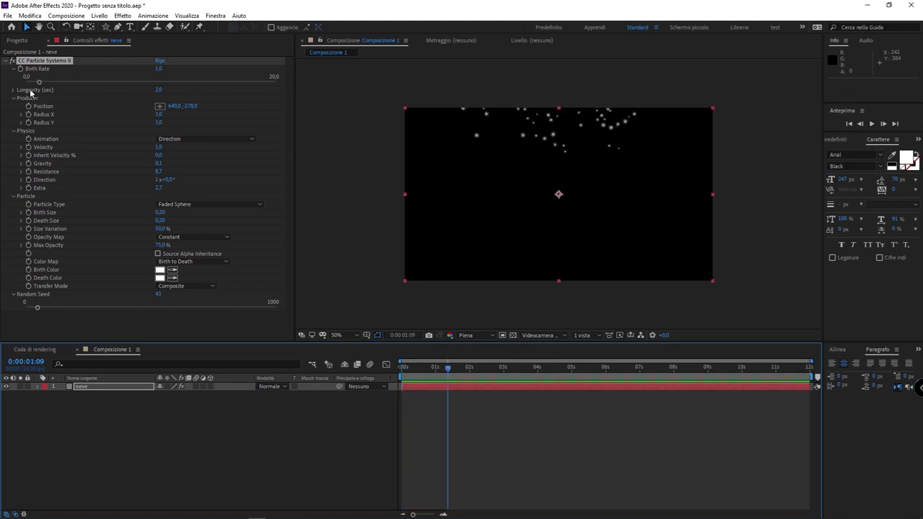
left_click(31, 91)
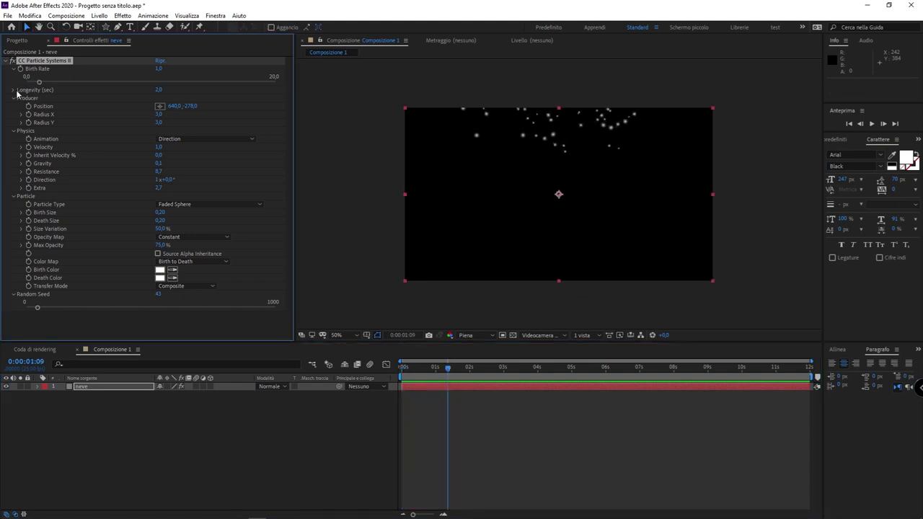
left_click(13, 90)
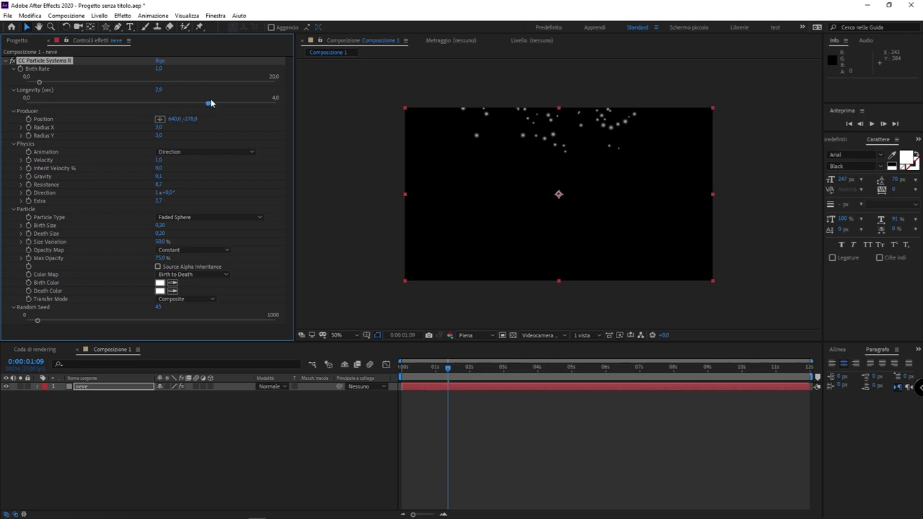
type("10")
key("Return")
left_click_drag(455, 372, 368, 364)
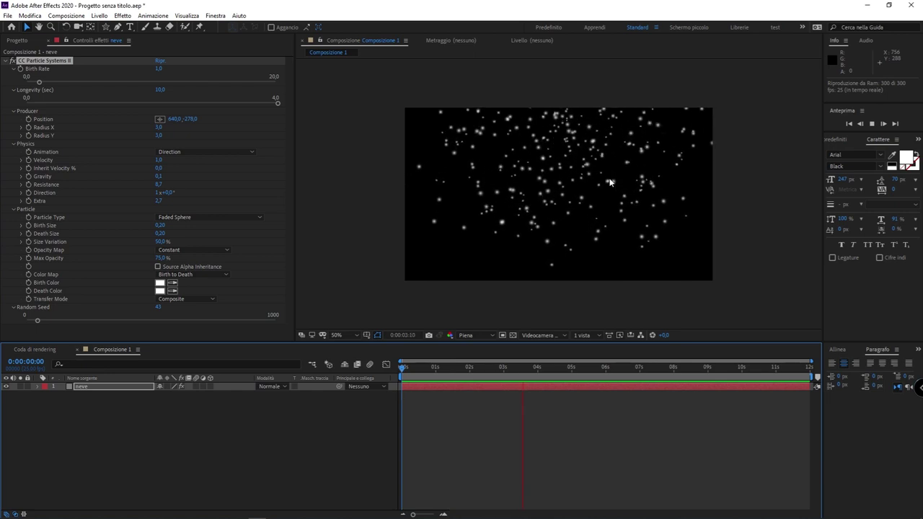
- Preview the snowfall, then set the Producer's Radius X to 320,0 and move to about 0:00:01:24
key("space")
key("space")
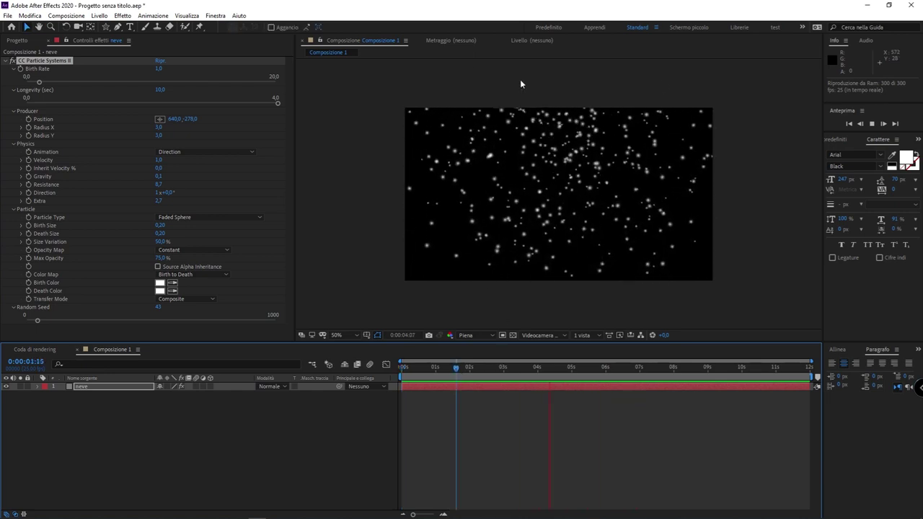
key("space")
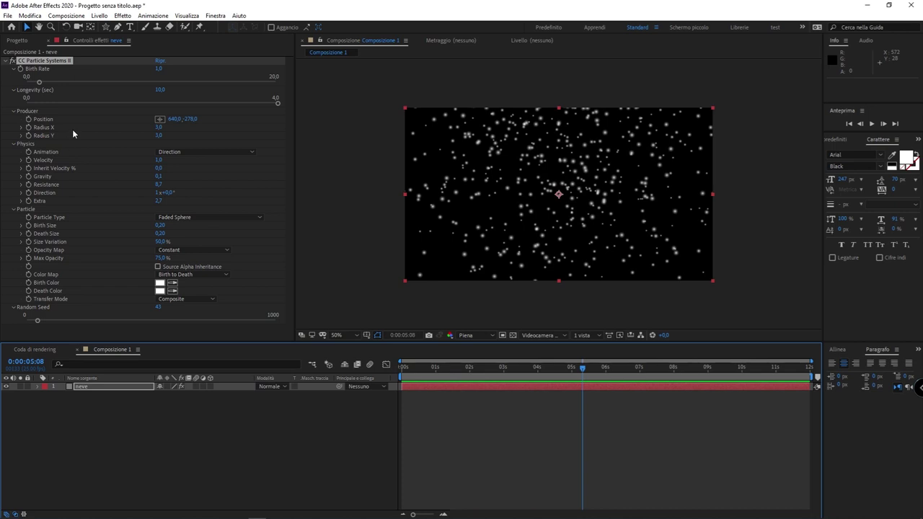
left_click_drag(159, 127, 302, 118)
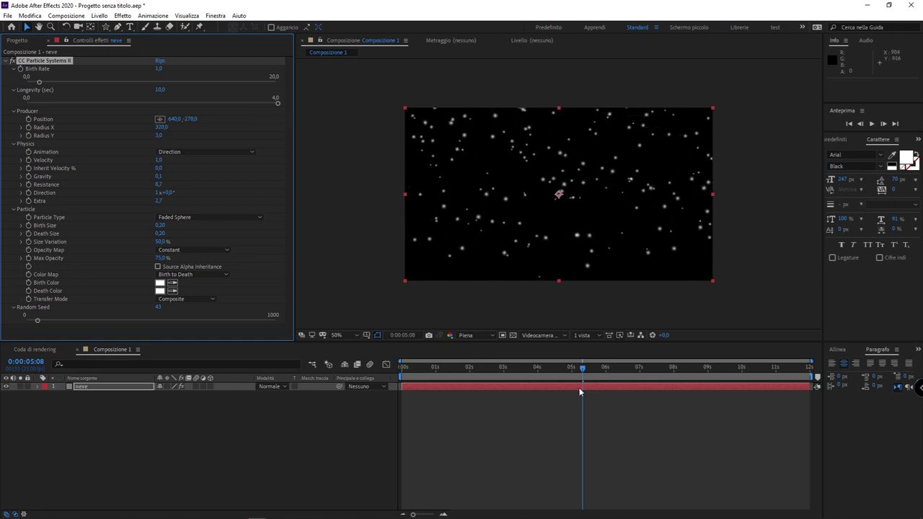
left_click(468, 367)
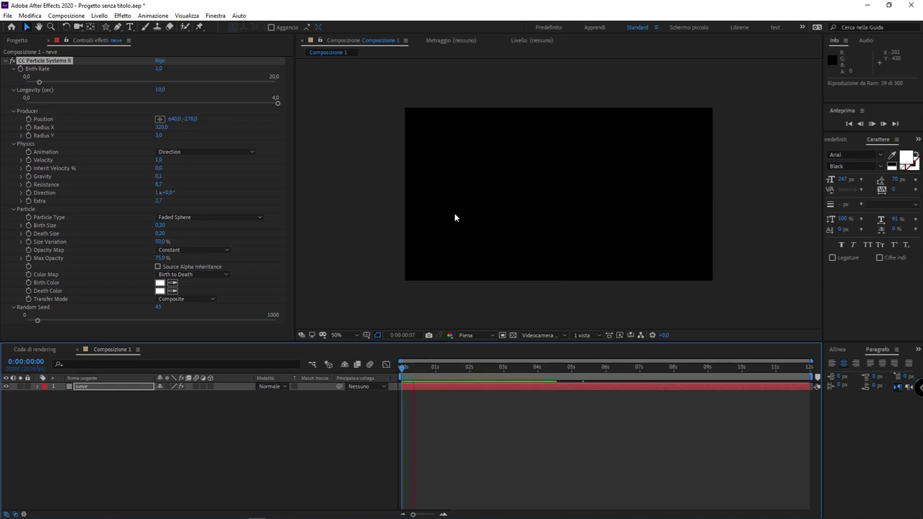